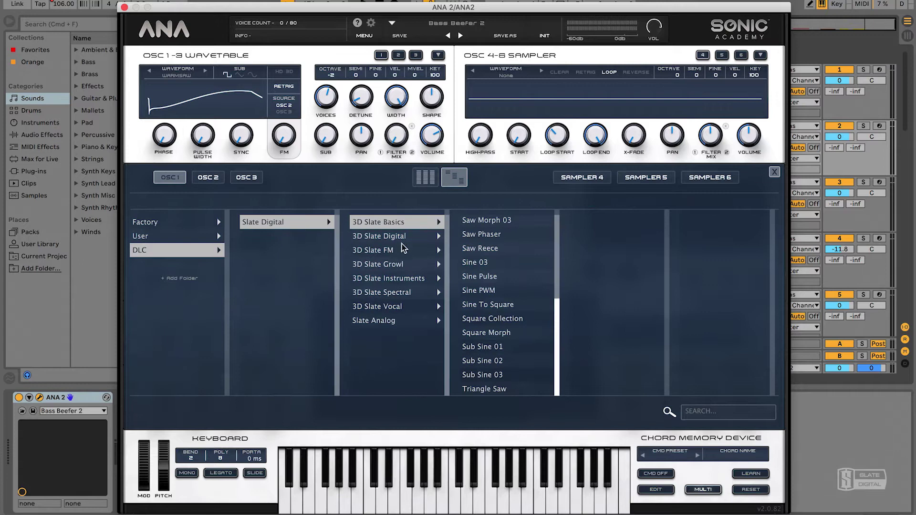
- Browse the Slate Digital wavetable folders for oscillator 1, including 3D Slate Instruments and Slate Analog
mouse_move(421, 281)
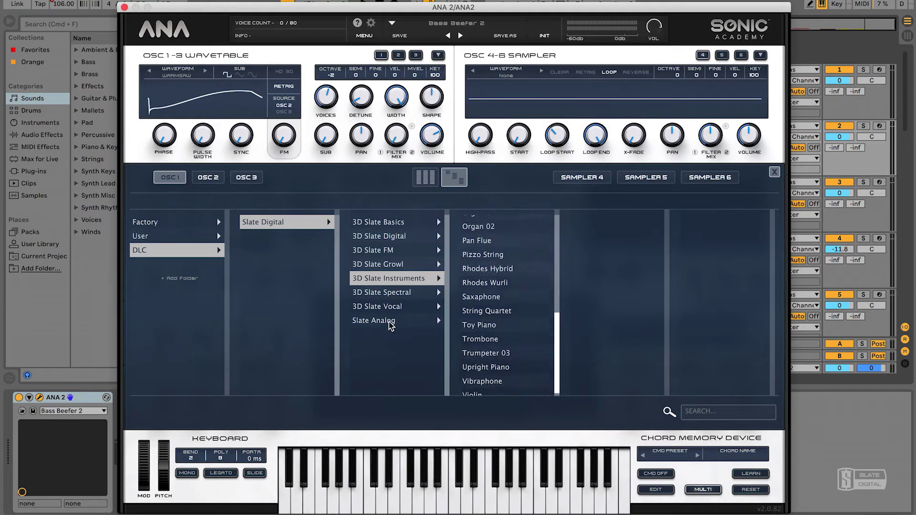
mouse_move(410, 321)
scroll(463, 296, "down", 4)
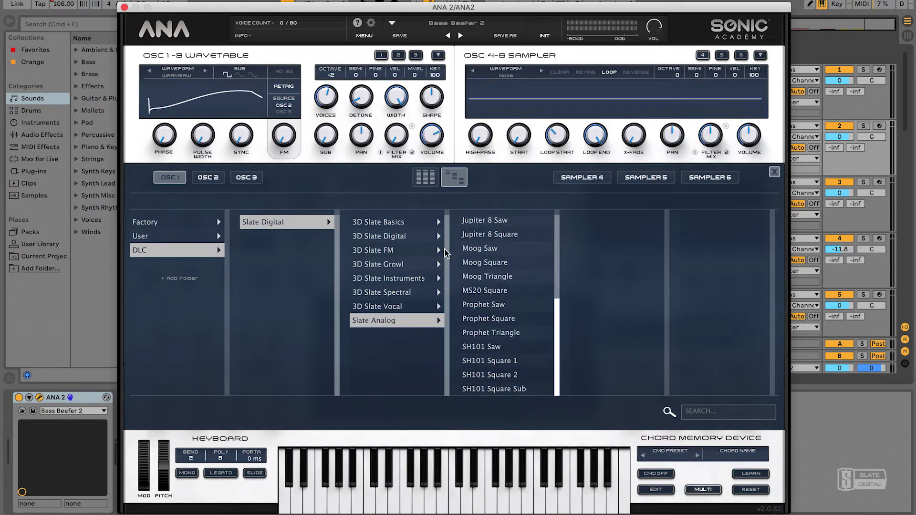
- Browse the Slate Digital DLC sample categories for Sampler 4, from Bells and Foley onward
left_click(509, 75)
left_click(186, 248)
left_click(291, 221)
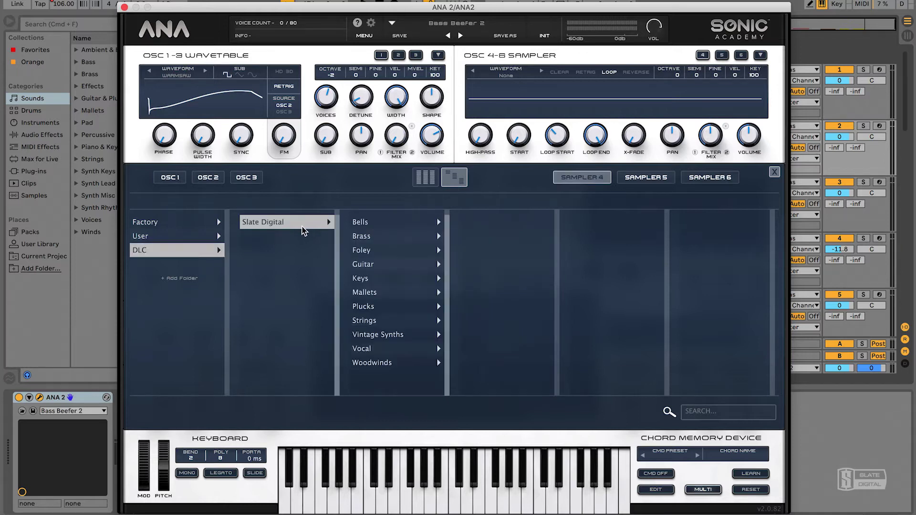
left_click(380, 224)
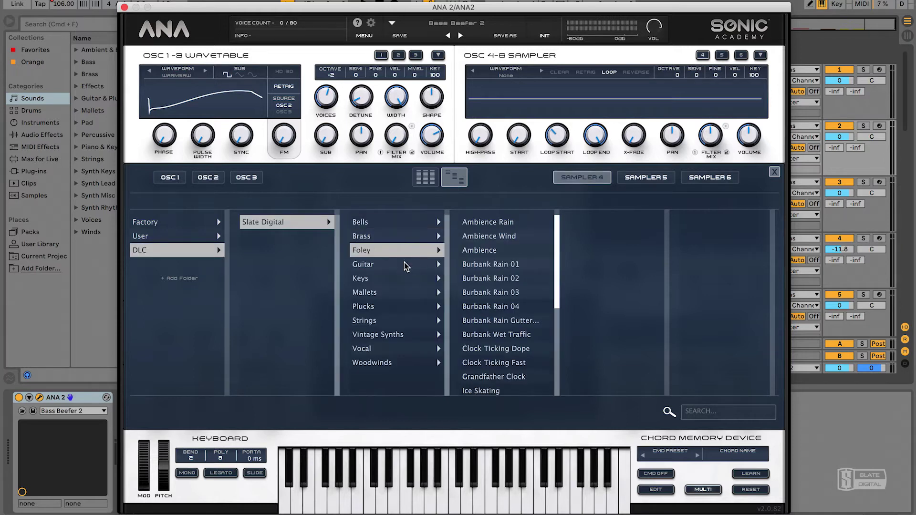
mouse_move(394, 317)
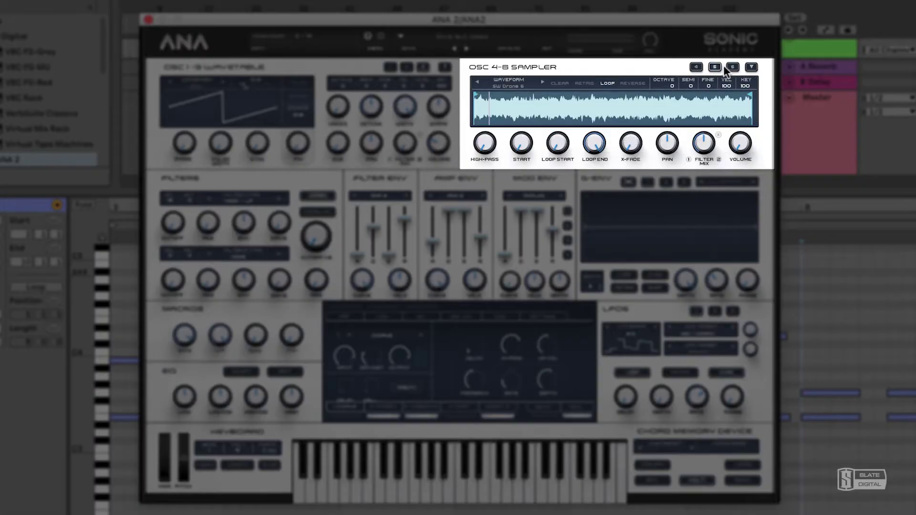
- Show sampler 6 and wavetable oscillator 1, and adjust oscillator 1's Morph amount
left_click(732, 68)
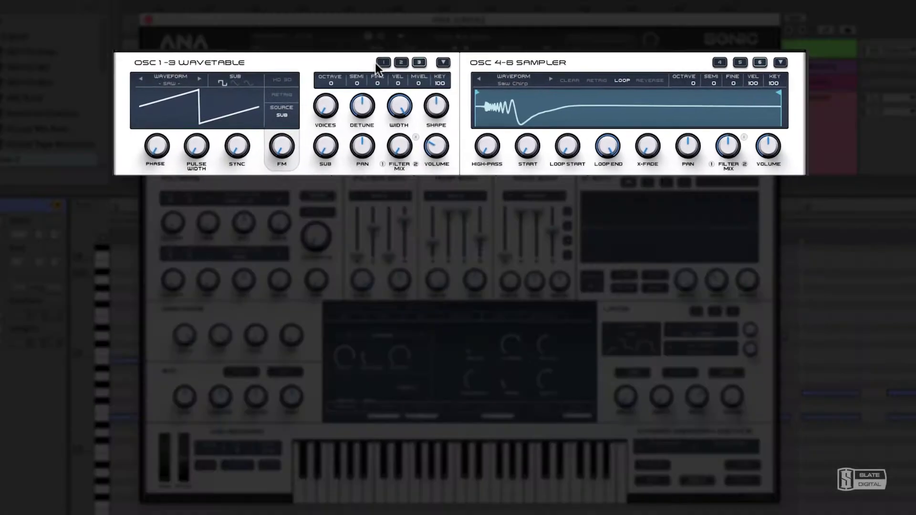
left_click(386, 68)
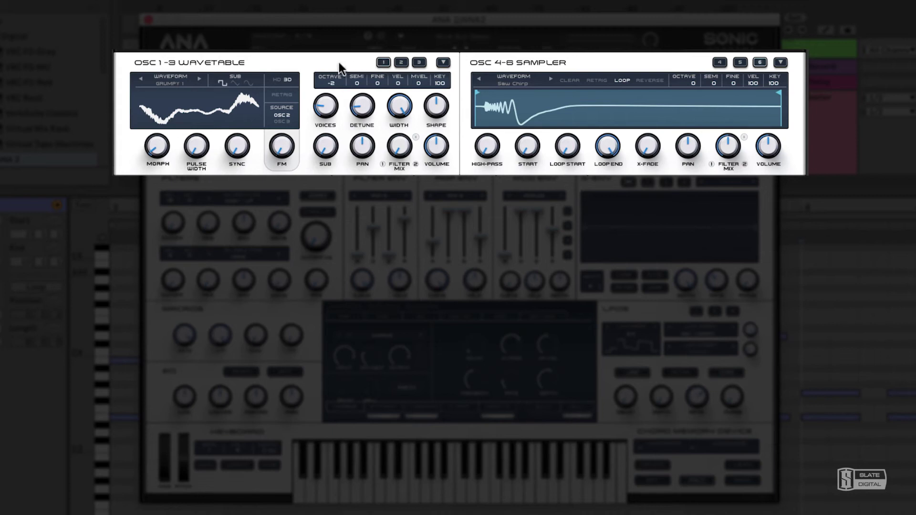
mouse_move(160, 142)
left_mouse_down()
mouse_move(144, 67)
mouse_move(152, 136)
mouse_move(181, 111)
mouse_move(174, 88)
mouse_move(177, 143)
left_mouse_up()
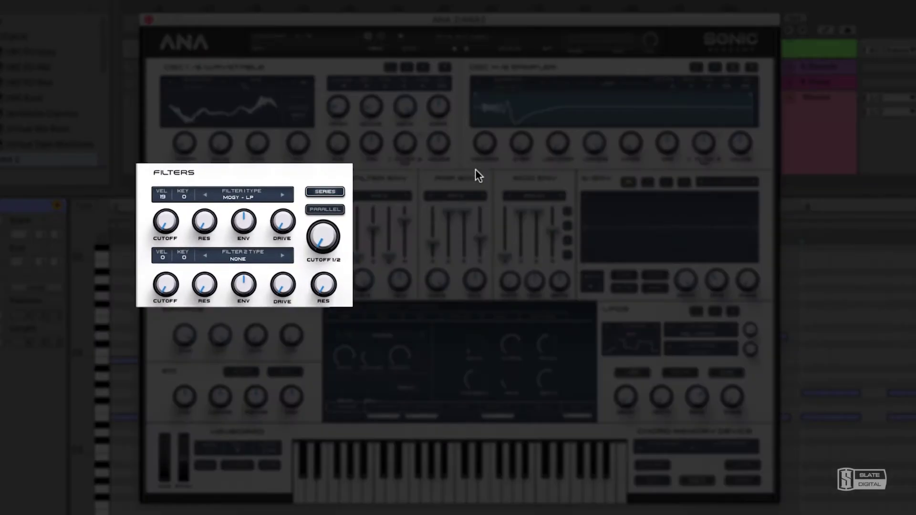
- Raise filter 1's cutoff and look through its Analog and Vowel filter types, keeping Mogy - LP
left_click_drag(168, 228, 166, 221)
left_click(246, 200)
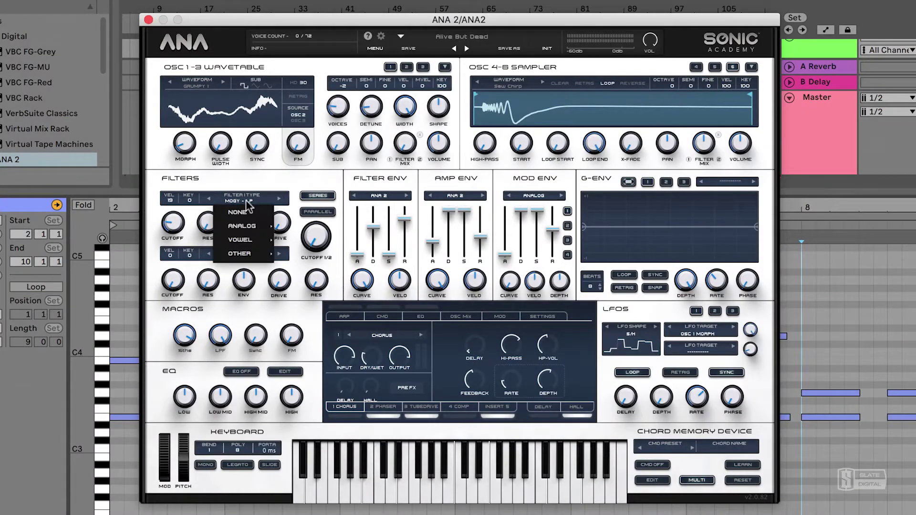
mouse_move(257, 224)
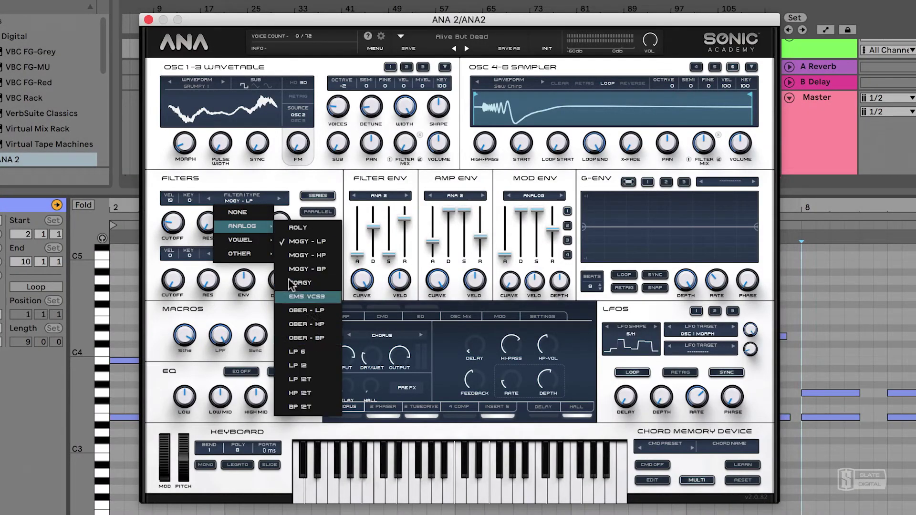
mouse_move(253, 242)
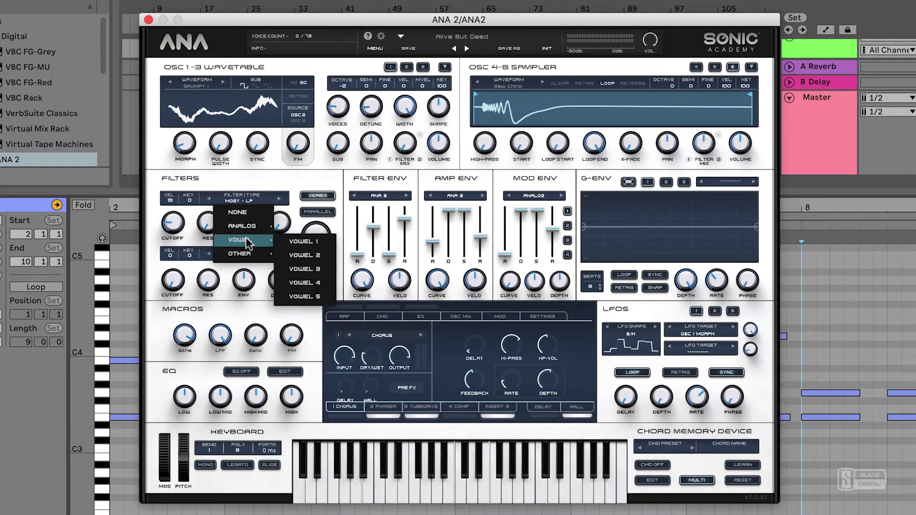
left_click(273, 200)
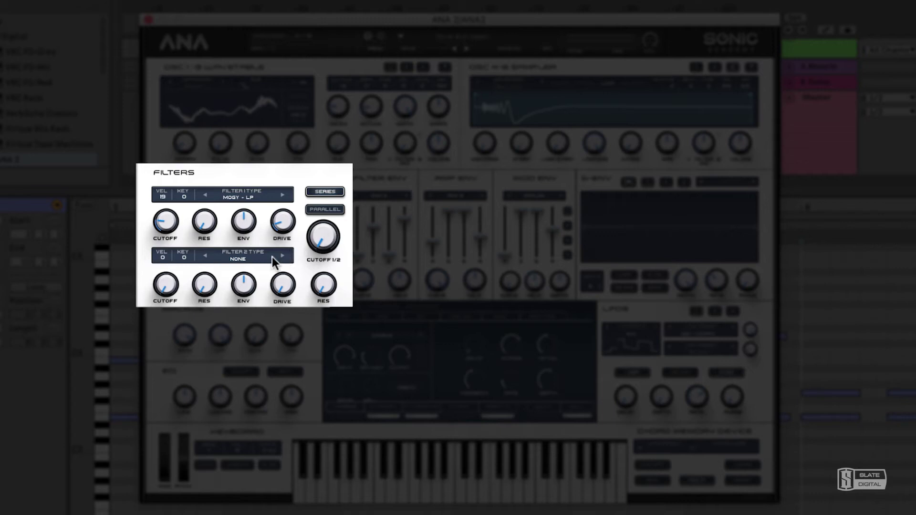
- Set filter 2's type to Roly and raise the combined cutoff and filter 2's own cutoff
left_click(272, 257)
left_click_drag(330, 244, 296, 199)
left_click_drag(152, 279, 149, 187)
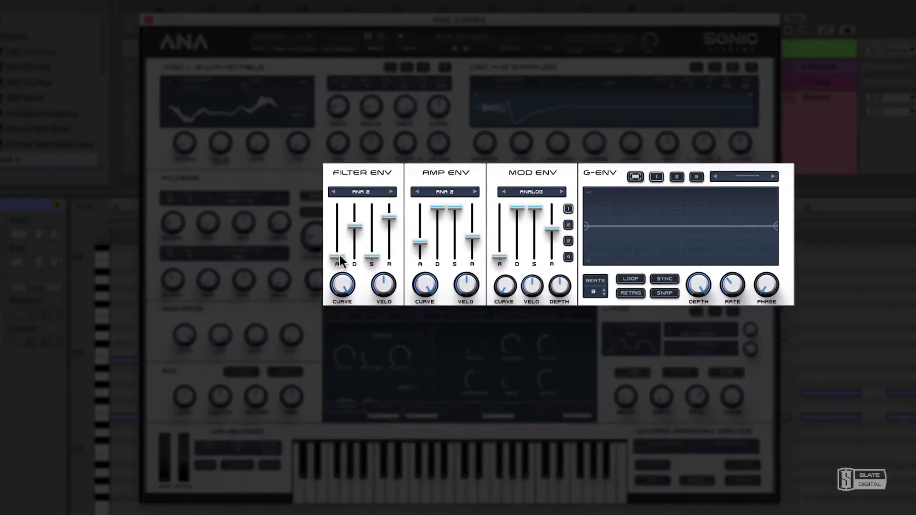
- Raise the filter envelope's attack and sustain slightly
mouse_move(371, 257)
left_click_drag(371, 256, 371, 249)
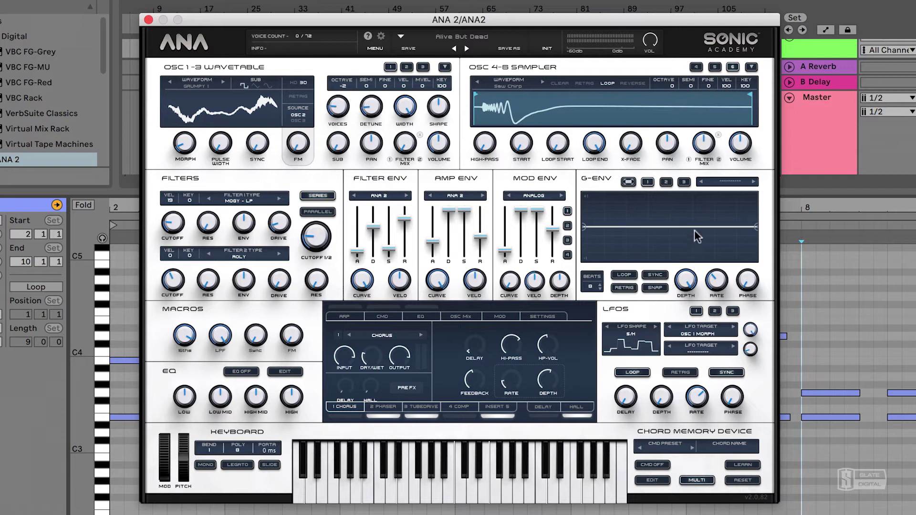
- Shape G-Env 1 in the large editor with a low point near the start and a high point near the middle, joined by curves
left_click(628, 182)
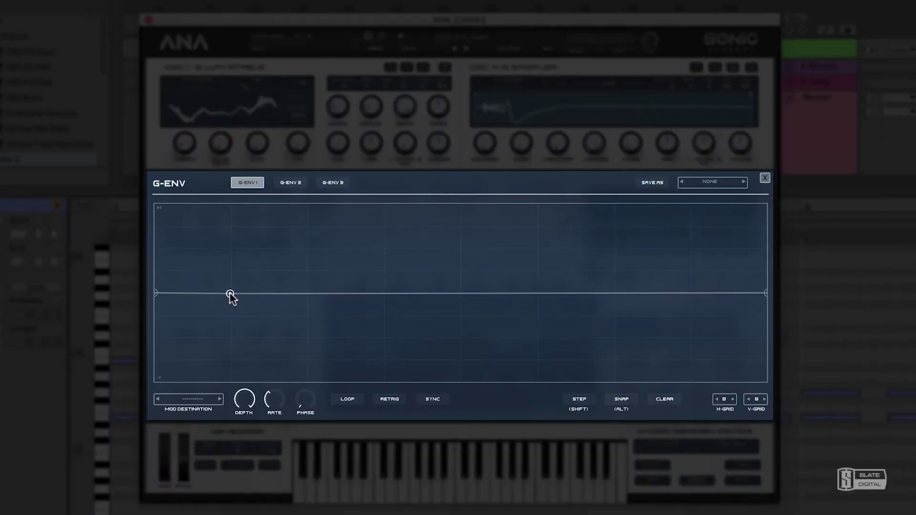
left_click_drag(230, 292, 236, 330)
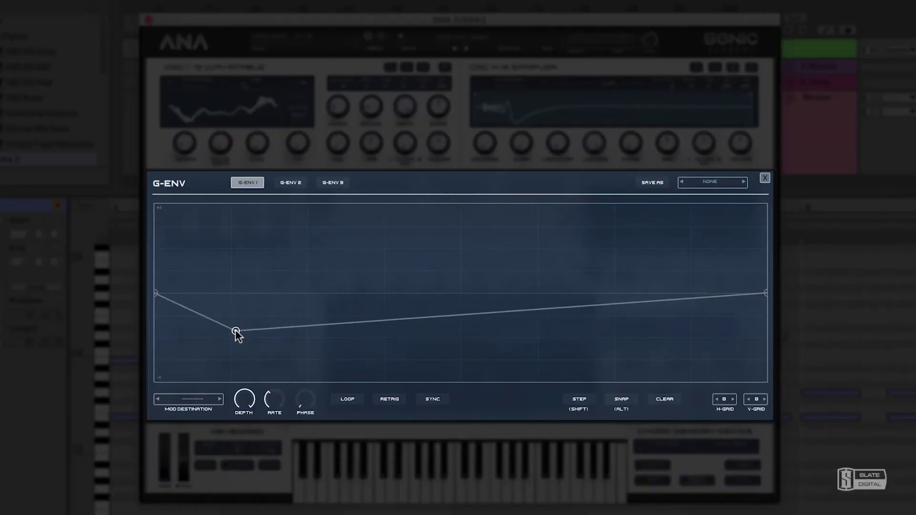
left_click_drag(455, 314, 475, 258)
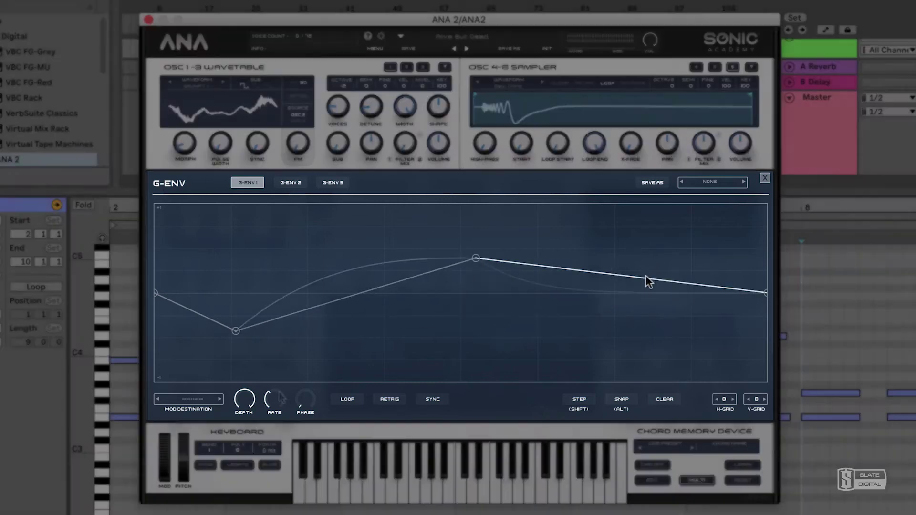
- Route G-Env 1 to Sampler 5 Pitch Coarse and close the graphical envelope editor
left_click(195, 398)
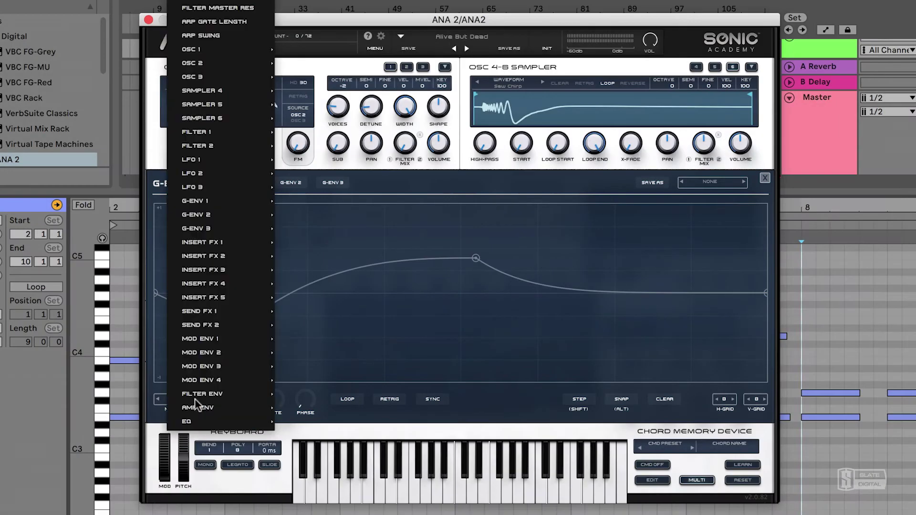
mouse_move(247, 103)
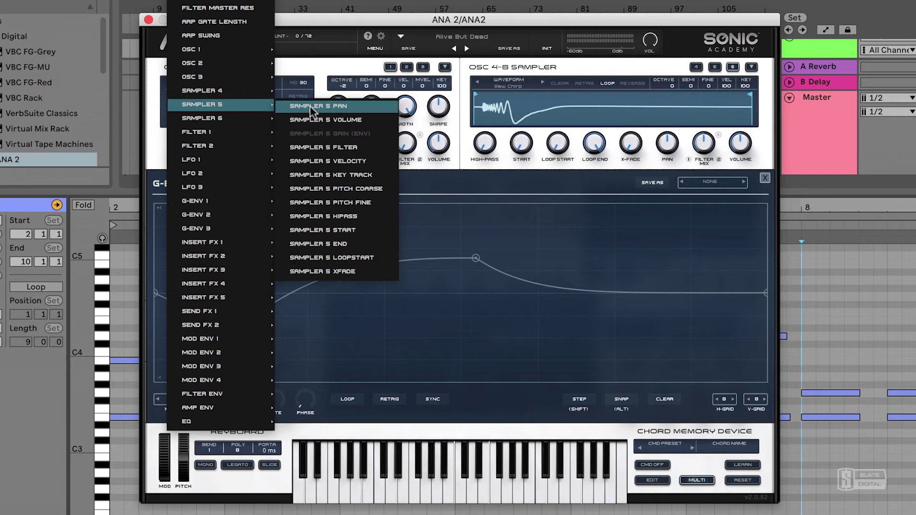
left_click(360, 190)
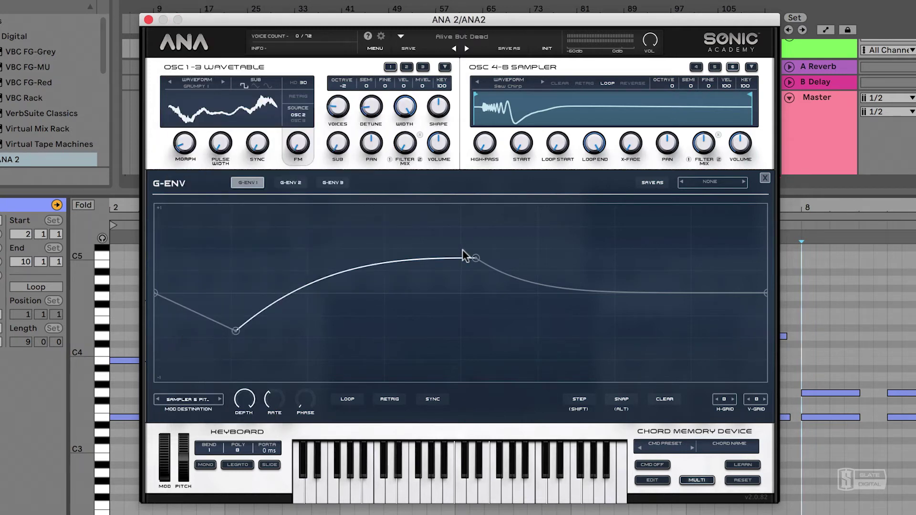
left_click(332, 182)
left_click(248, 182)
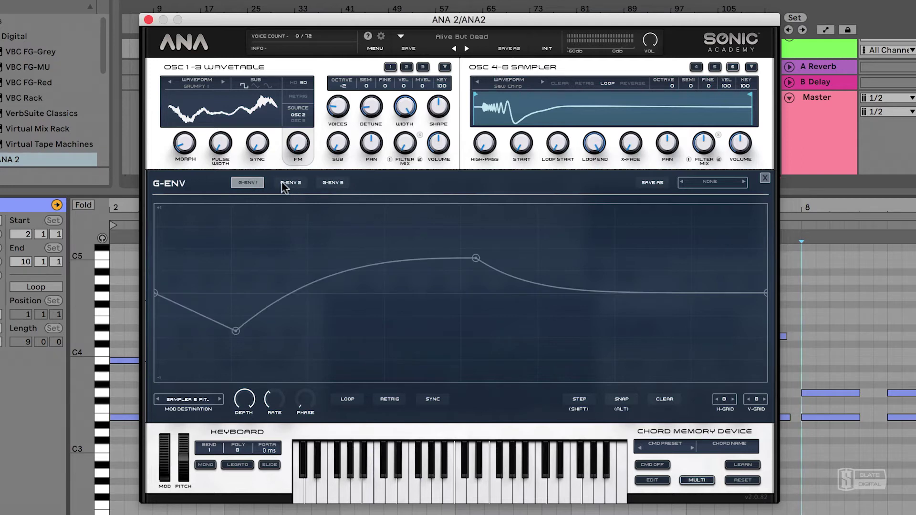
left_click(765, 178)
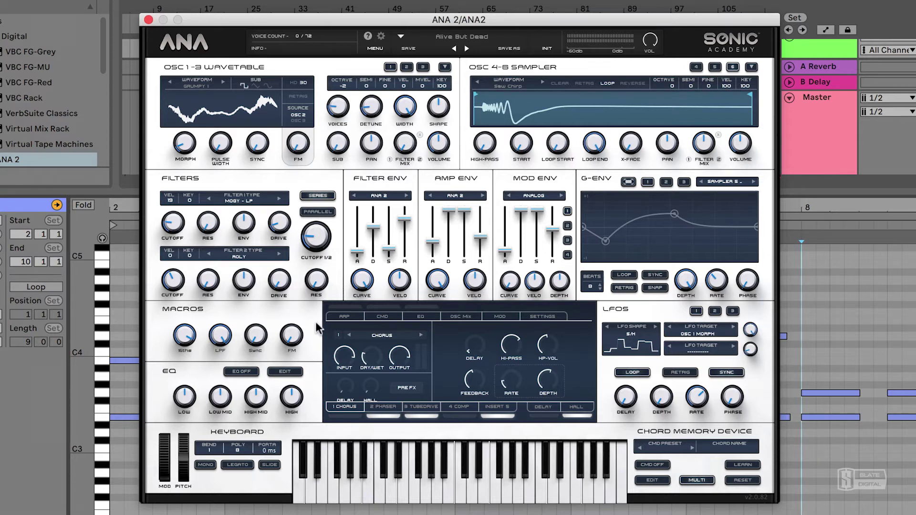
- Set the Sync macro to about 22, raise the FM macro, lower the 16ths macro and reduce the EQ's Low Mid gain
left_click_drag(256, 335, 243, 291)
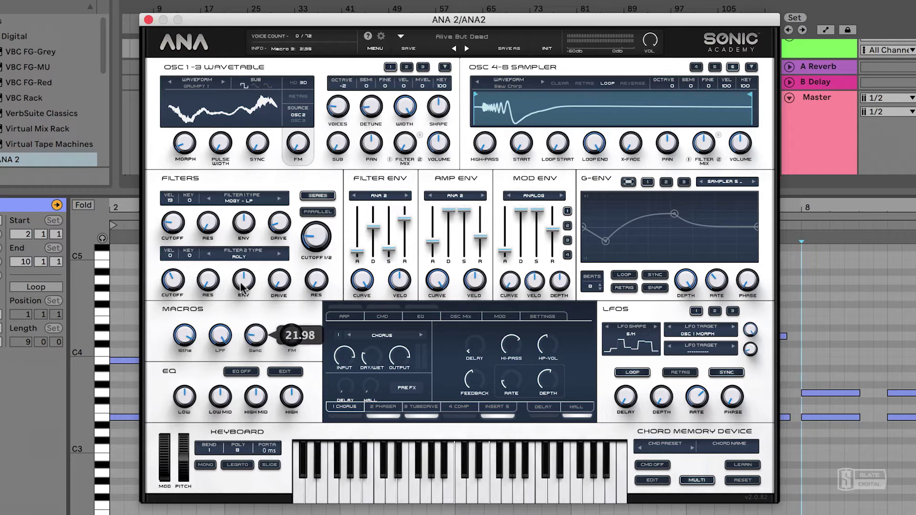
left_click_drag(220, 395, 221, 401)
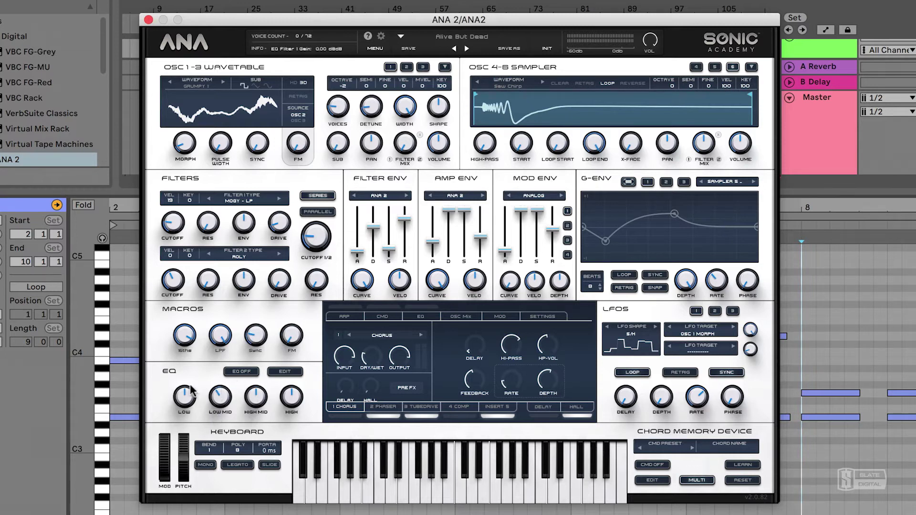
left_click(220, 335)
left_click_drag(292, 340, 296, 299)
left_click_drag(184, 335, 188, 368)
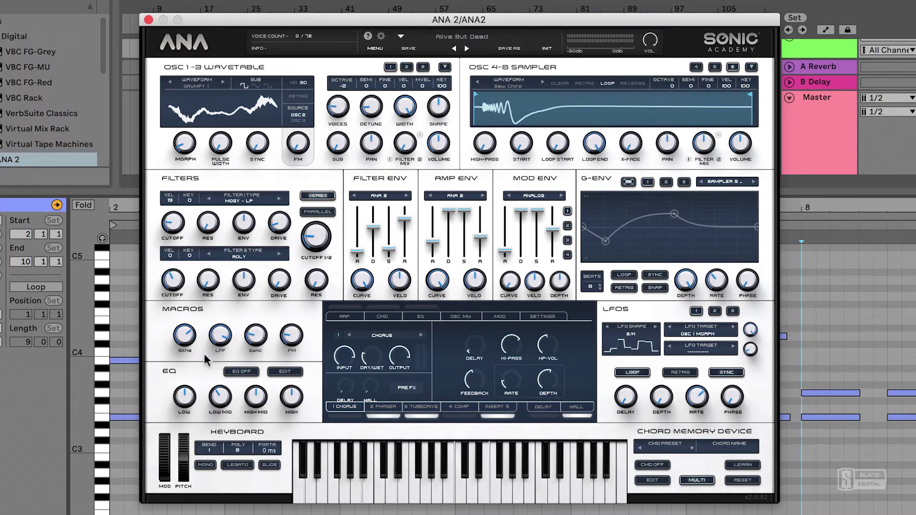
- Examine the modulation source and macro assignment options for the filter envelope curve and an insert effect control
right_click(254, 335)
left_click(229, 315)
right_click(365, 282)
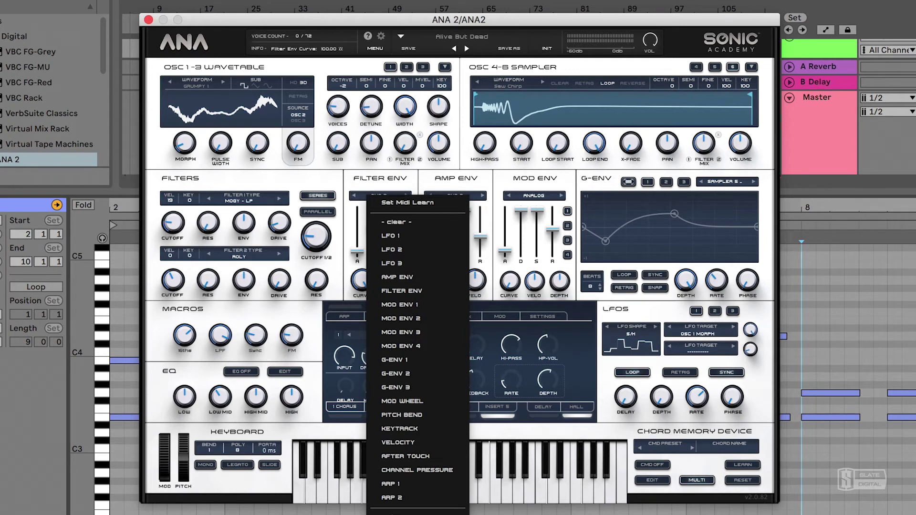
left_click(311, 307)
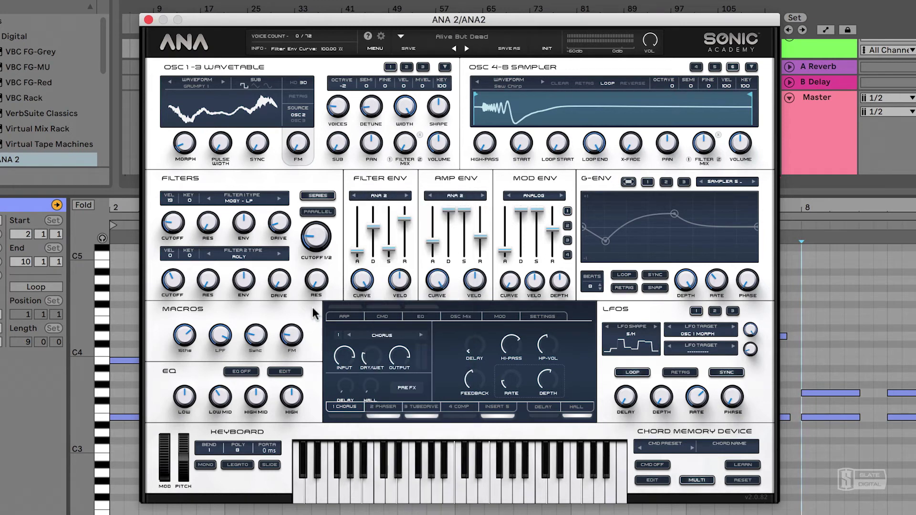
right_click(506, 342)
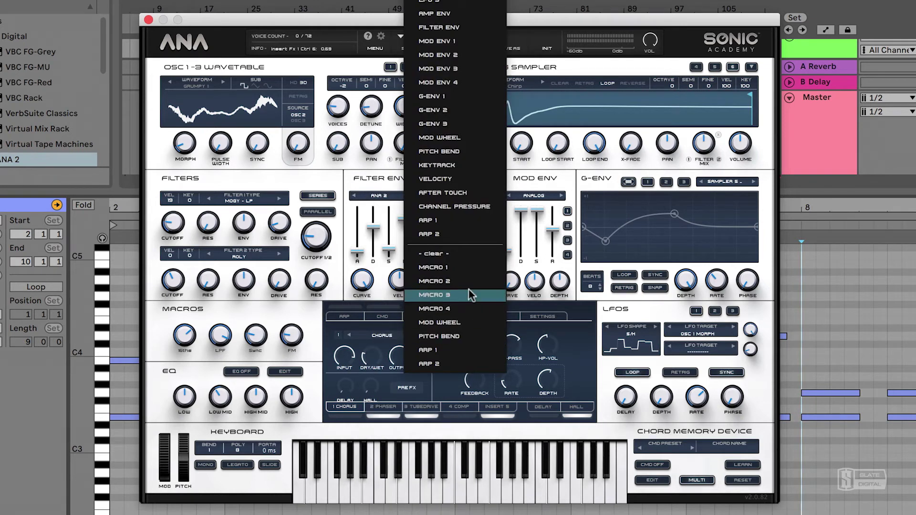
left_click(468, 309)
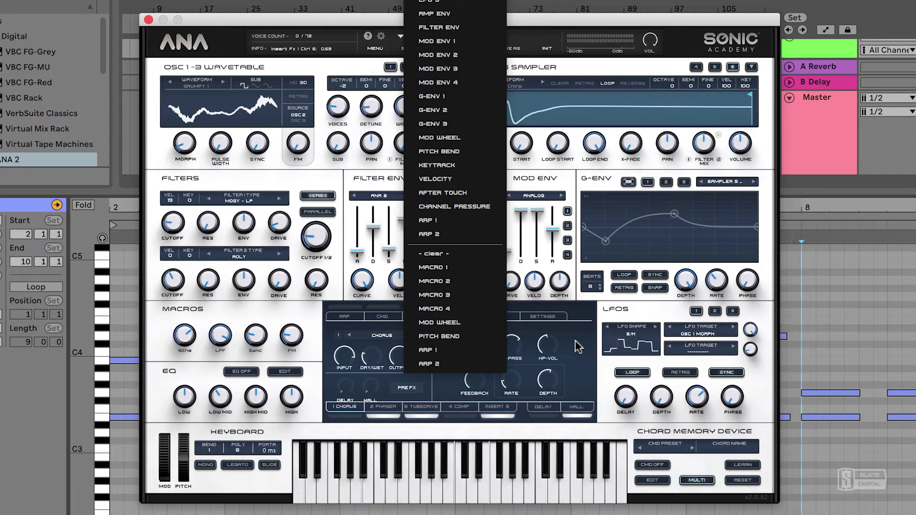
- Show the EQ curve, raise the High gain and set the High Mid gain to -4.55 dB
left_click_drag(291, 395, 305, 443)
left_click(285, 371)
left_click_drag(256, 397, 259, 427)
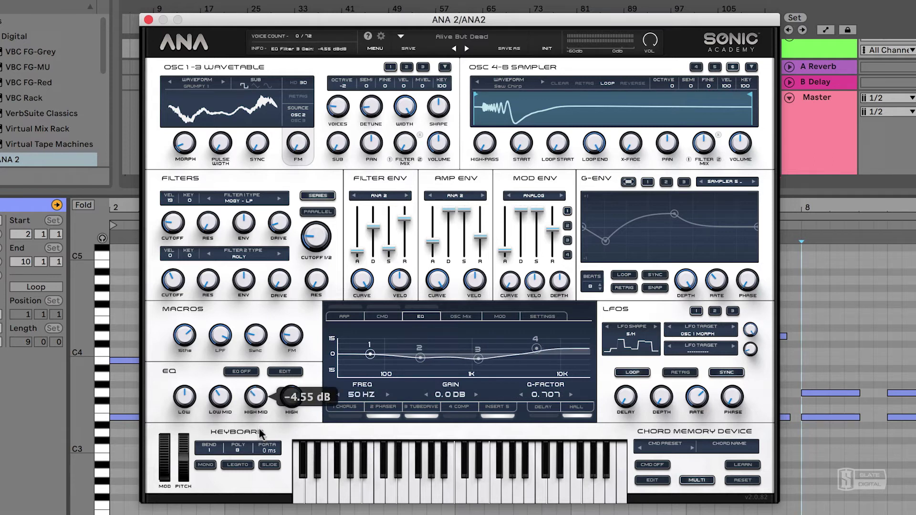
- Look through the Chorus, Phaser and Tubedrive insert effects
left_click(345, 406)
left_click(386, 406)
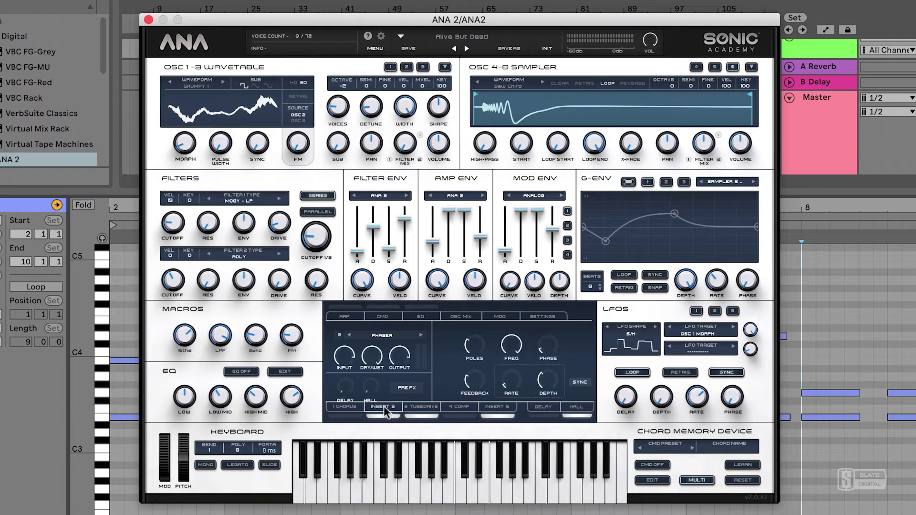
left_click(421, 406)
- Look over the arpeggiator, EQ and oscillator mix pages, ending on the macro and mod matrix
left_click(347, 317)
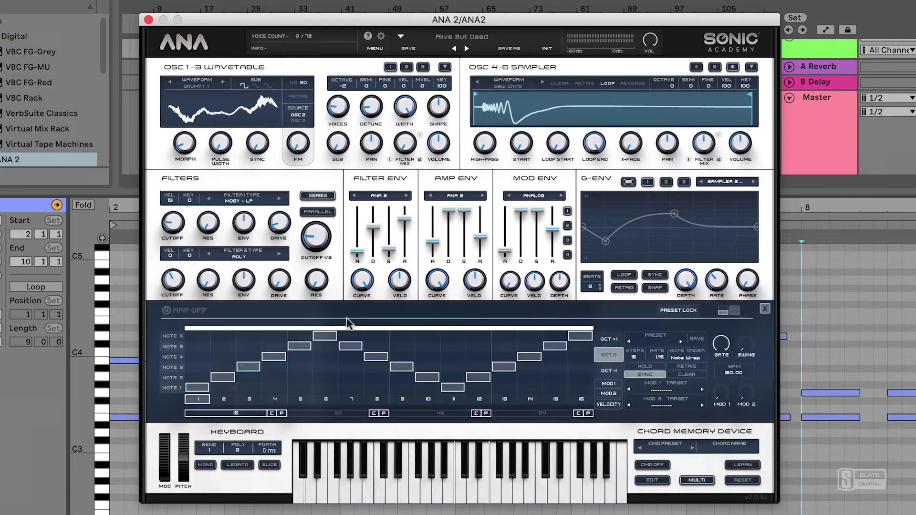
left_click(764, 308)
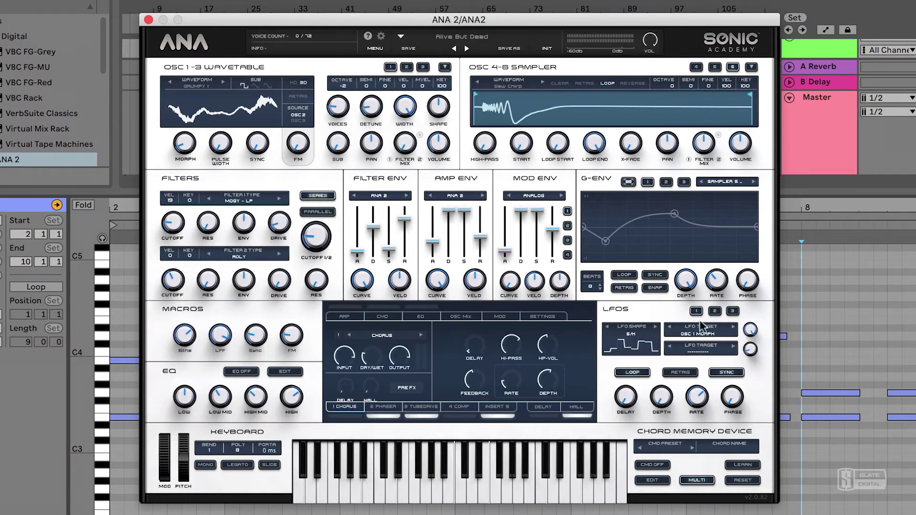
left_click(435, 316)
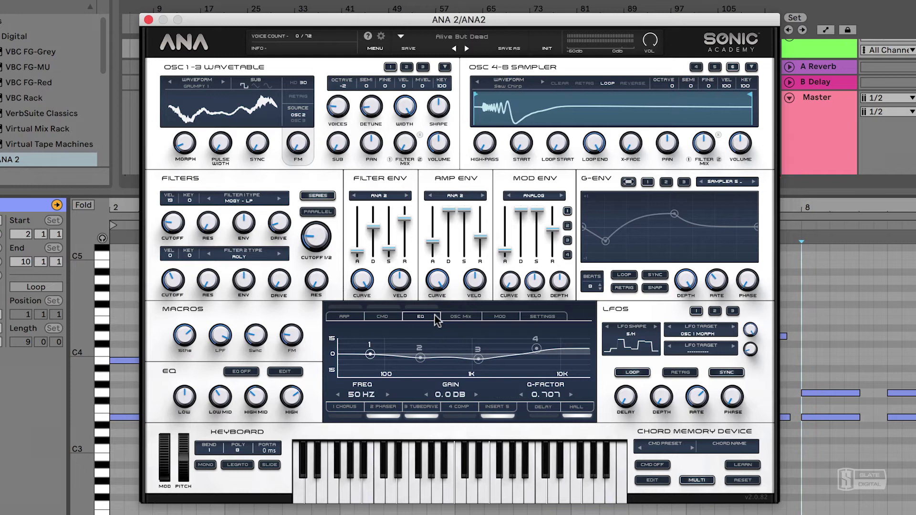
left_click(468, 316)
left_click(502, 316)
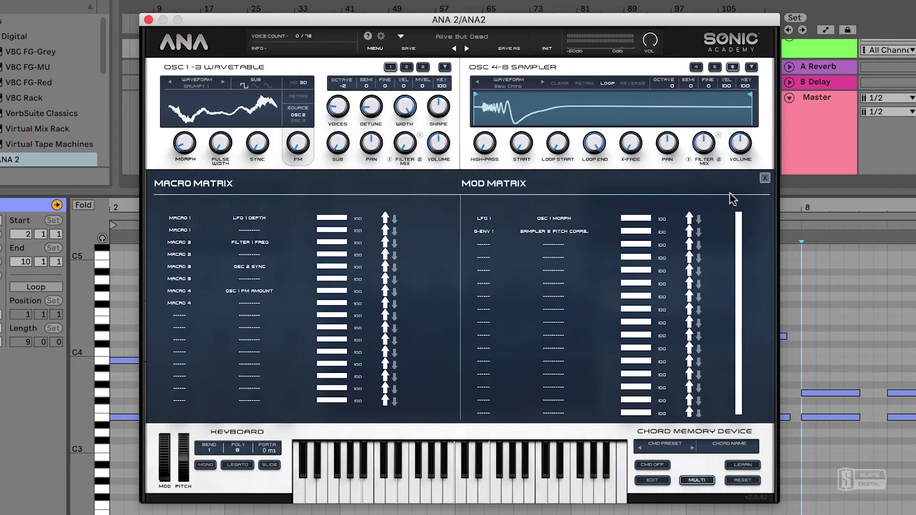
- Look over the settings page's skin, note mode and MIDI assignment options, leaving the macro and mod matrix
left_click(765, 178)
left_click(551, 317)
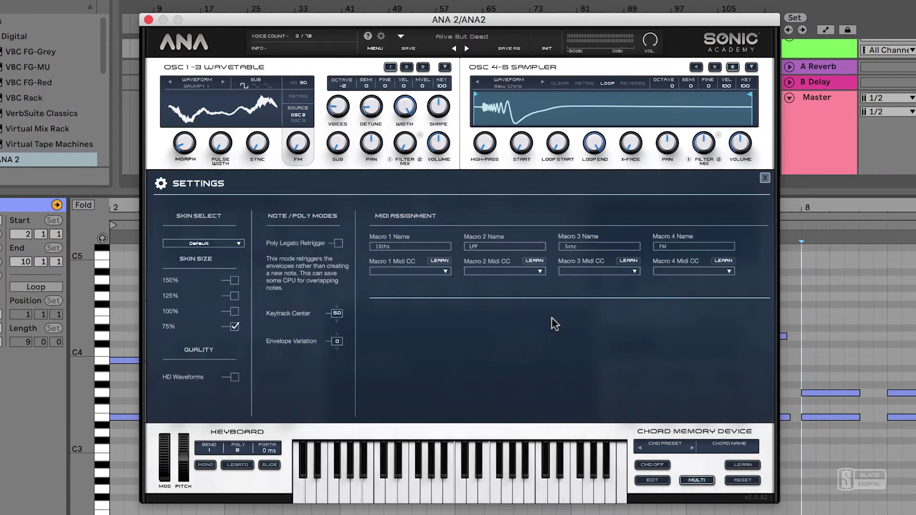
left_click(764, 178)
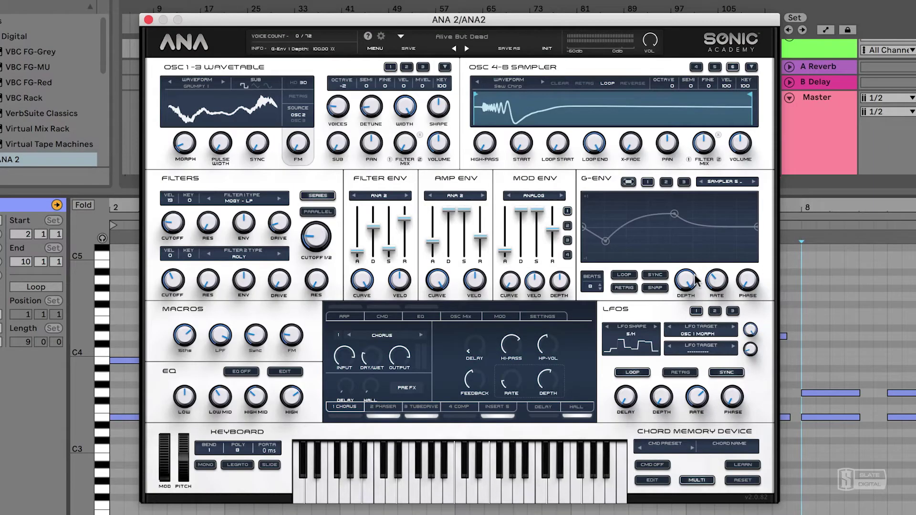
- Set LFO 3's shape to Saw-Down and its first target to Osc 2 Sub, then return to LFO 1
left_click(718, 312)
left_click(732, 311)
left_click(653, 329)
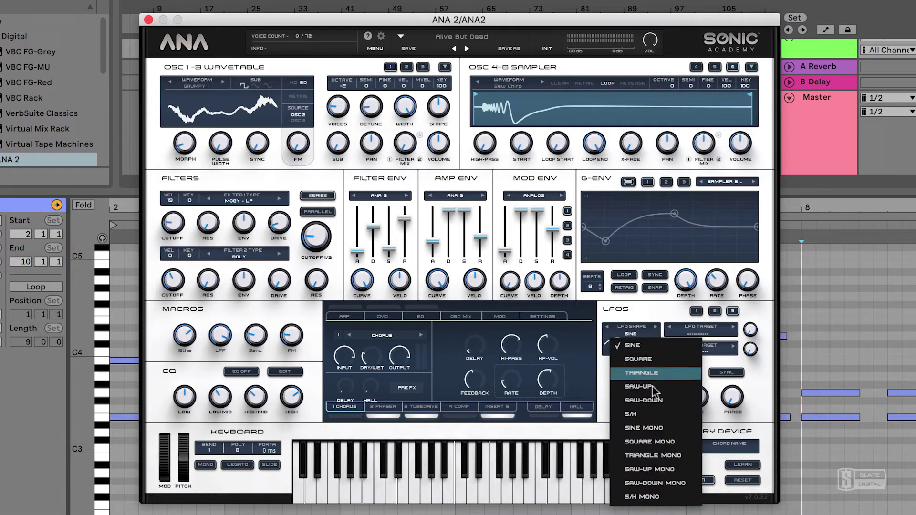
left_click(644, 400)
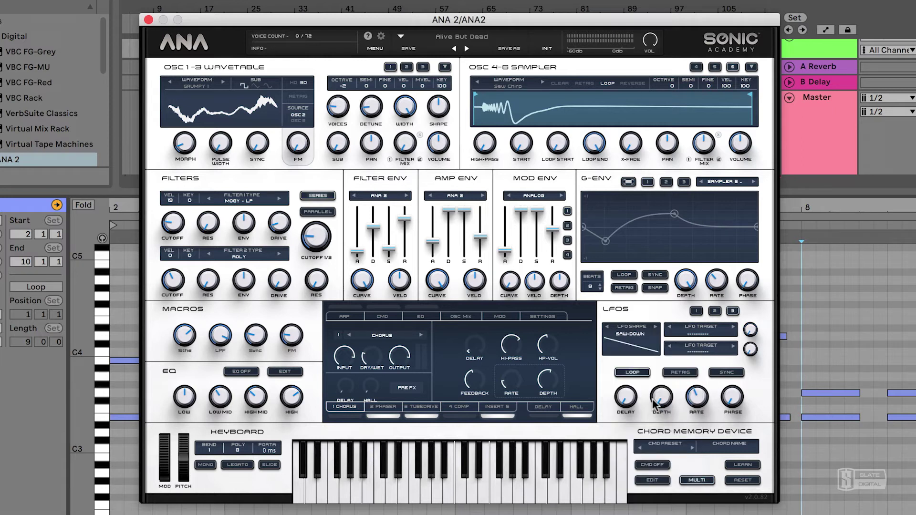
left_click(707, 328)
mouse_move(715, 460)
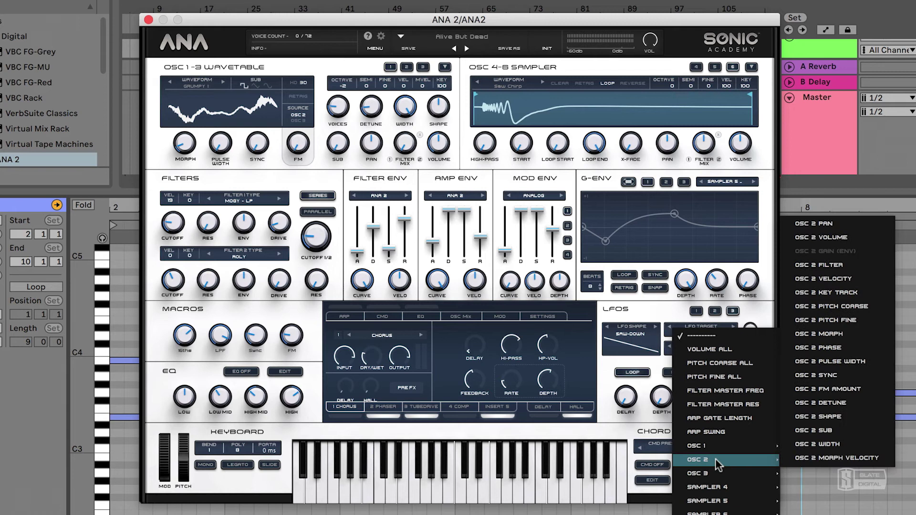
left_click(822, 429)
left_click(696, 311)
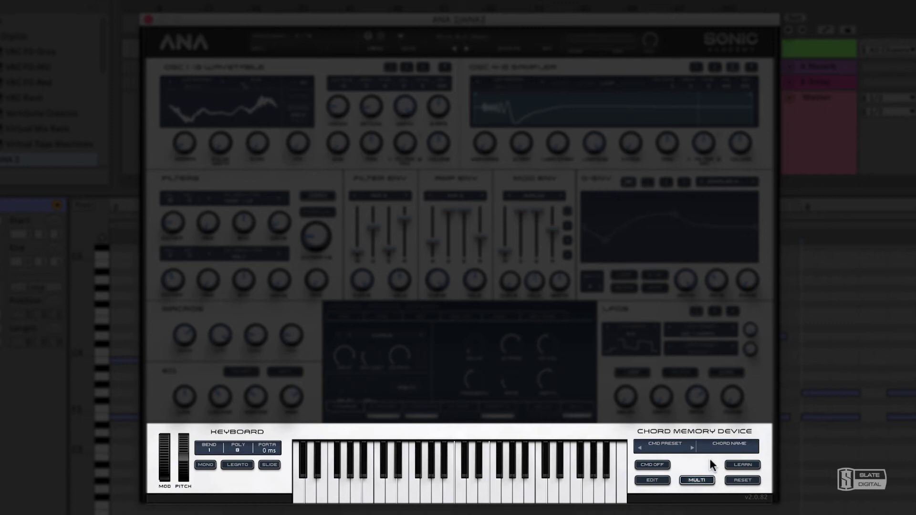
- Turn on the Chord Memory Device and load the DMRIFF 3 chord preset
left_click(663, 465)
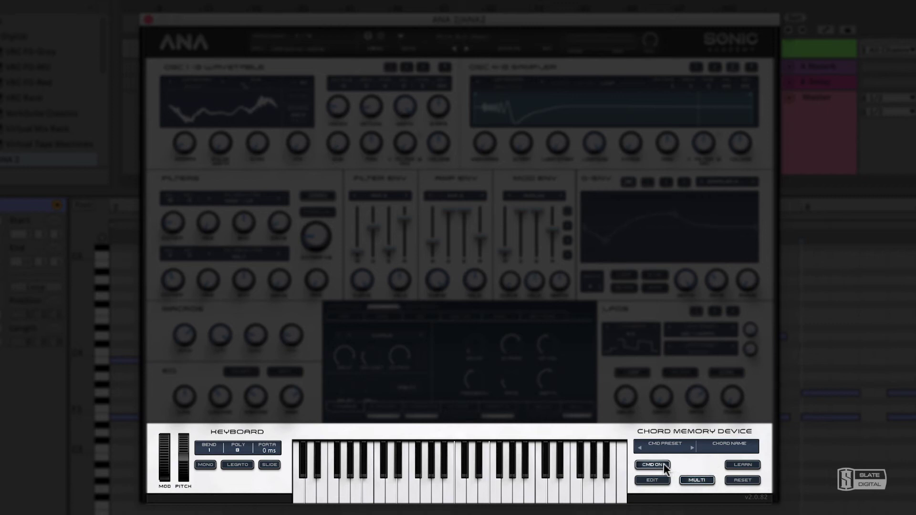
left_click(691, 448)
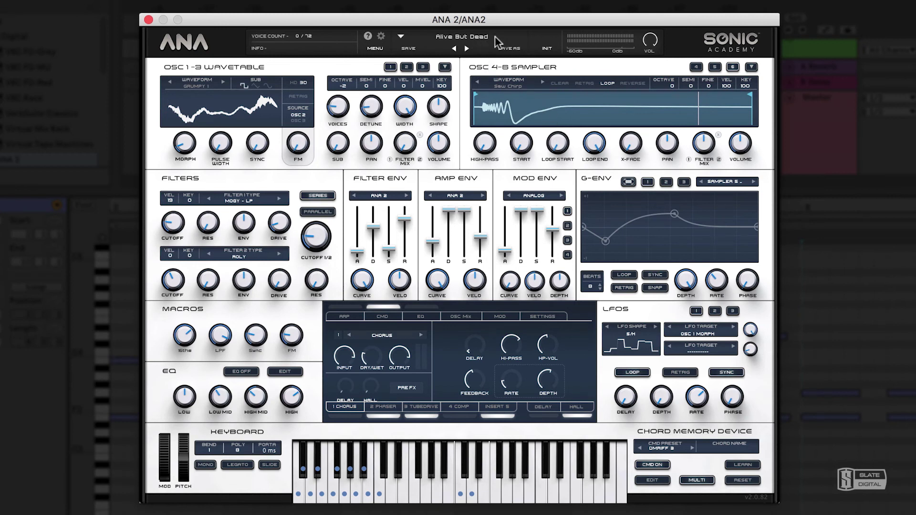
- Load the Bass Beefer 2 preset from the sound browser
left_click(485, 36)
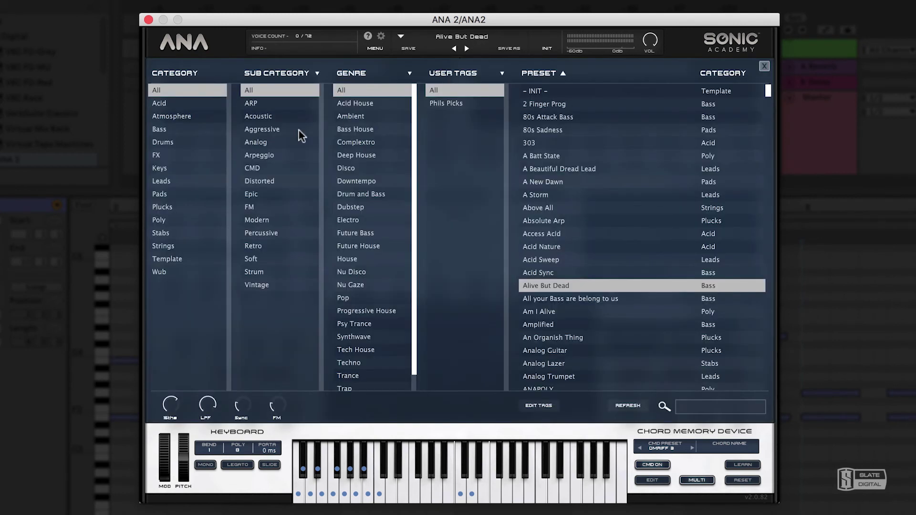
scroll(617, 242, "down", 12)
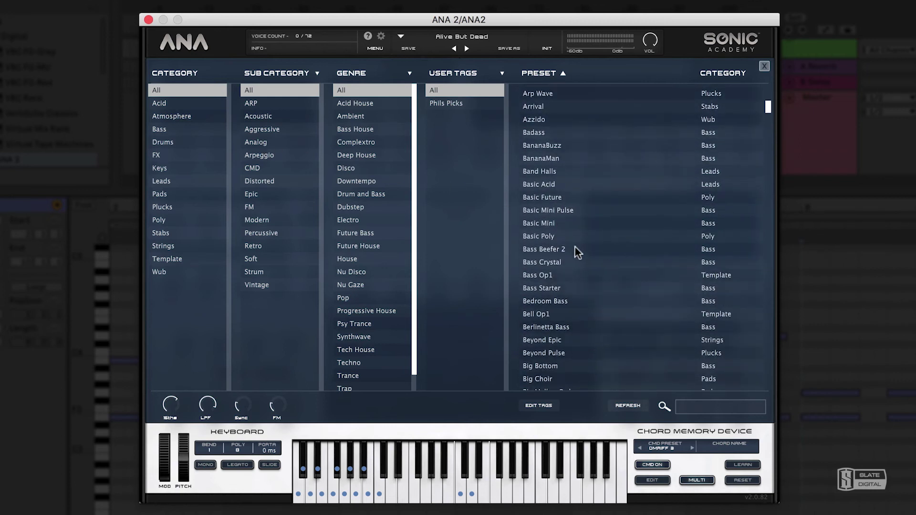
double_click(555, 248)
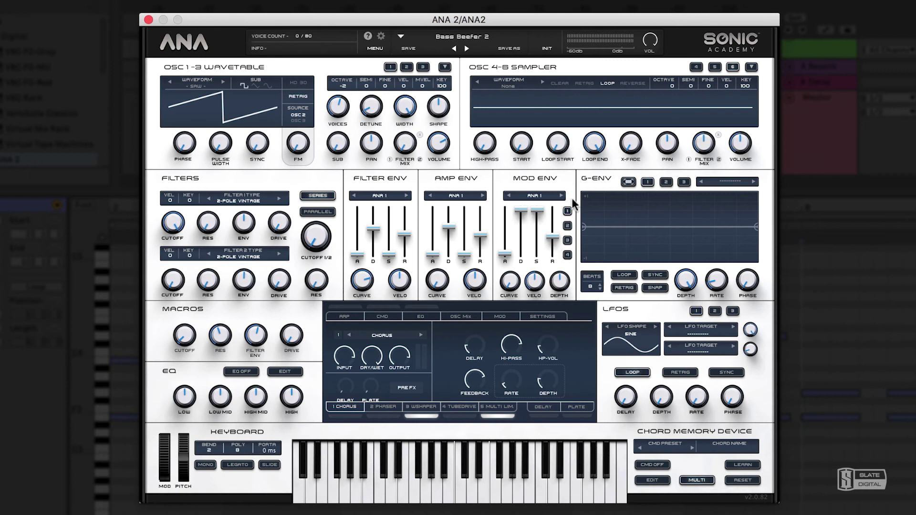
- View the naming and tagging options for saving the preset without saving, and try the master volume control
left_click(508, 48)
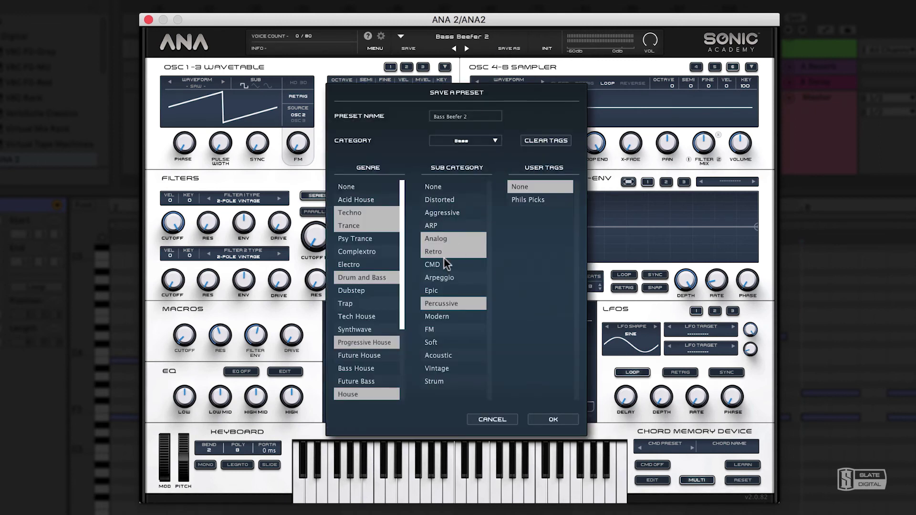
left_click(505, 419)
left_click_drag(650, 40, 651, 68)
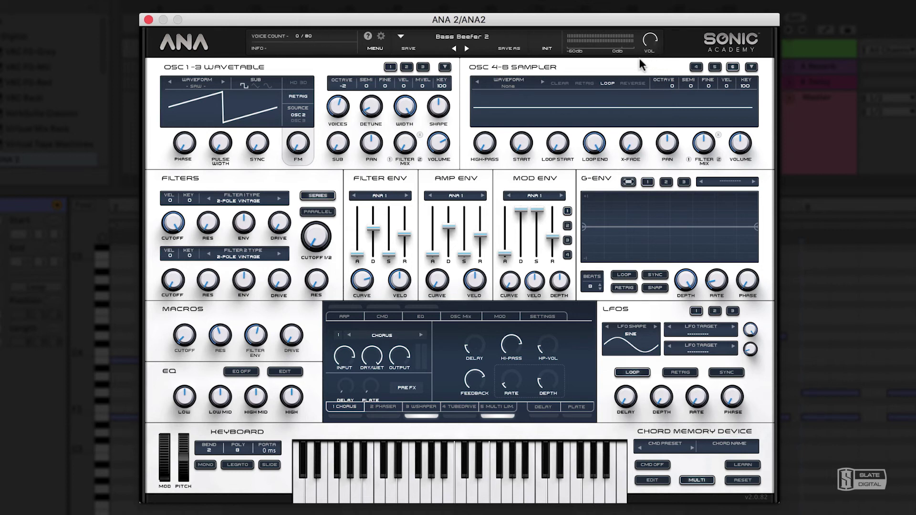